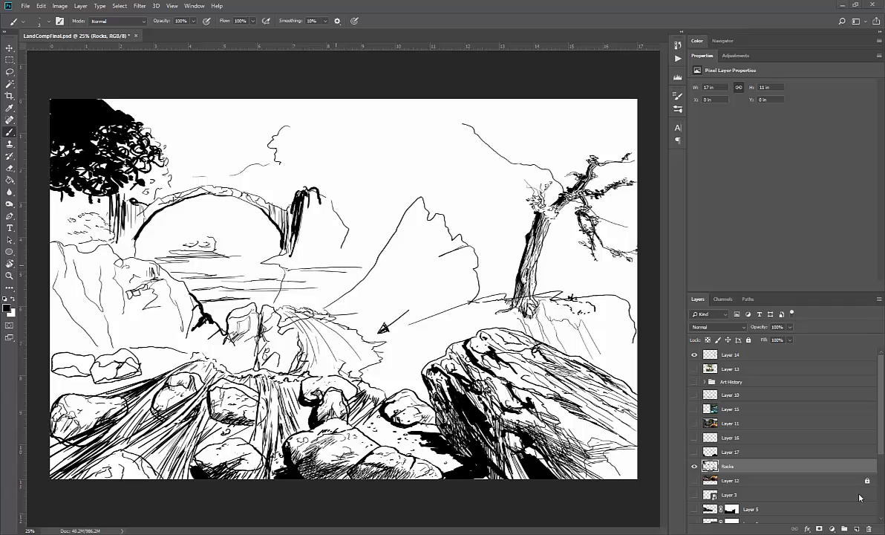
Hide Layer 14 with the tree drawing and show the mountain stream reference photo on Layer 15
{"action": "left_click", "coordinate": [693, 466]}
{"action": "left_click", "coordinate": [693, 467]}
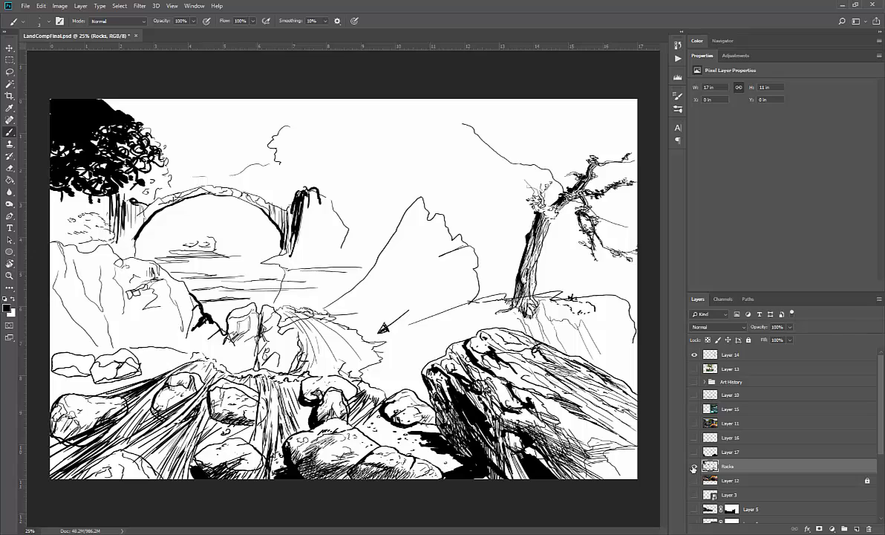
{"action": "left_click", "coordinate": [695, 355]}
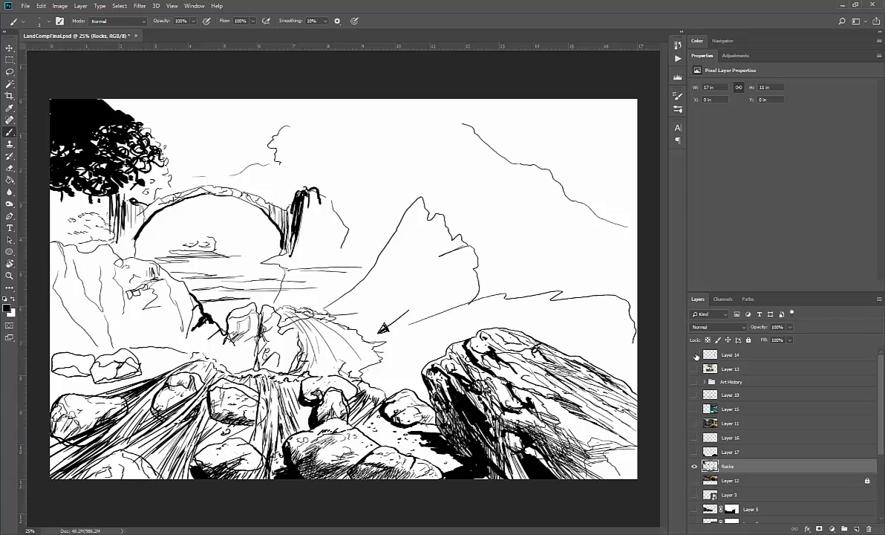
{"action": "left_click", "coordinate": [695, 410]}
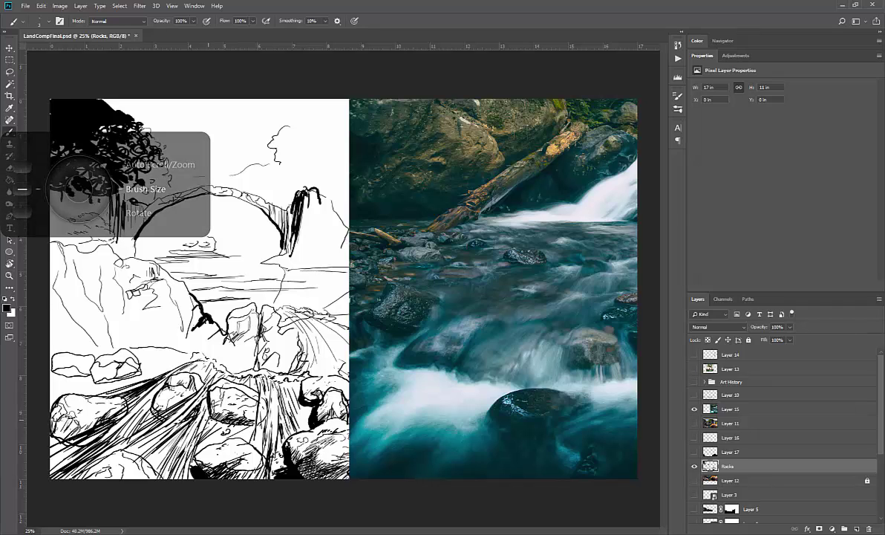
Enlarge the brush to 25 px and ink flowing water strokes around the foreground rocks on the Rocks layer
{"action": "key", "text": "]"}
{"action": "key", "text": "]"}
{"action": "key", "text": "]"}
{"action": "key", "text": "]"}
{"action": "key", "text": "]"}
{"action": "key", "text": "]"}
{"action": "key", "text": "]"}
{"action": "key", "text": "]"}
{"action": "key", "text": "]"}
{"action": "key", "text": "]"}
{"action": "key", "text": "]"}
{"action": "key", "text": "]"}
{"action": "key", "text": "]"}
{"action": "key", "text": "]"}
{"action": "key", "text": "]"}
{"action": "key", "text": "["}
{"action": "key", "text": "["}
{"action": "key", "text": "["}
{"action": "key", "text": "["}
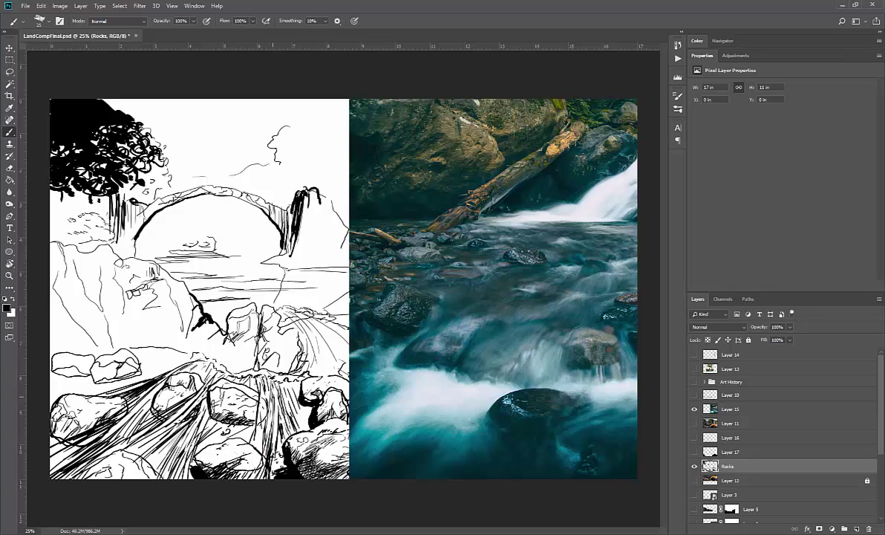
{"action": "left_click_drag", "start_coordinate": [255, 370], "coordinate": [260, 434]}
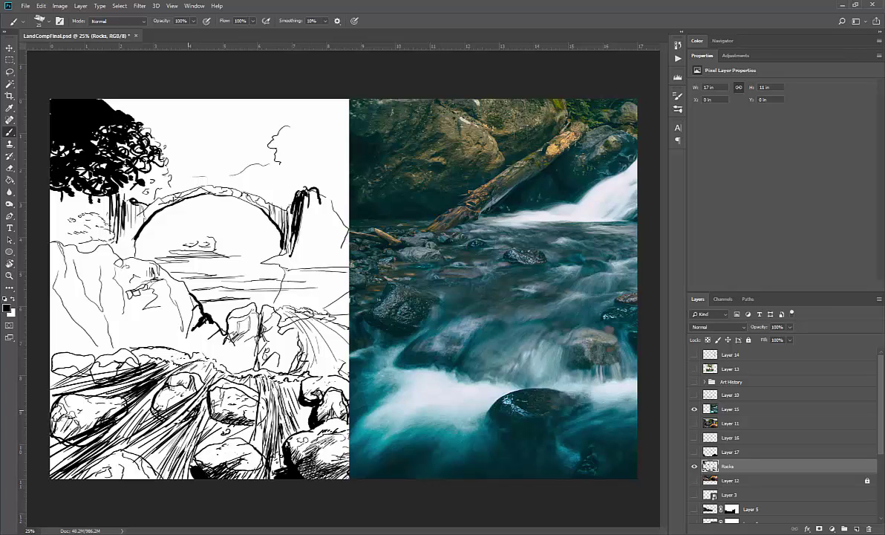
{"action": "key", "text": "z"}
{"action": "left_click_drag", "start_coordinate": [175, 384], "coordinate": [293, 375]}
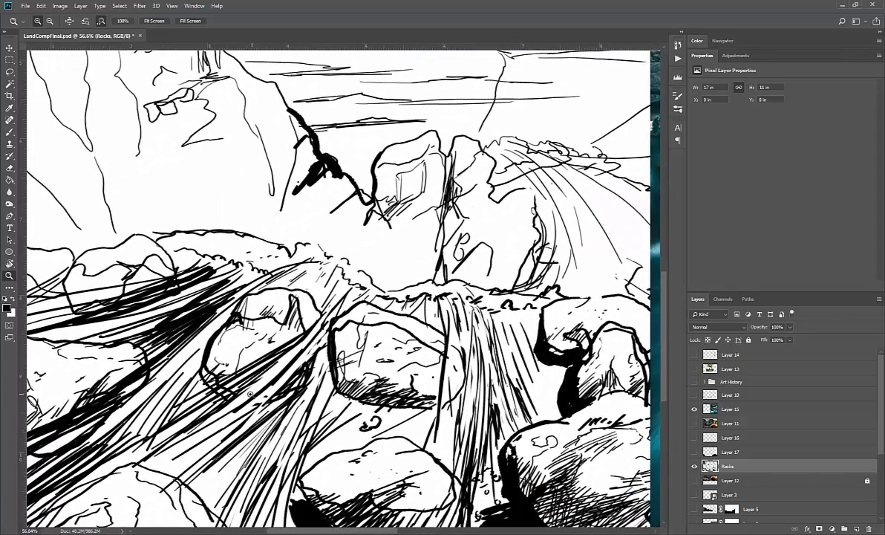
{"action": "key", "text": "b"}
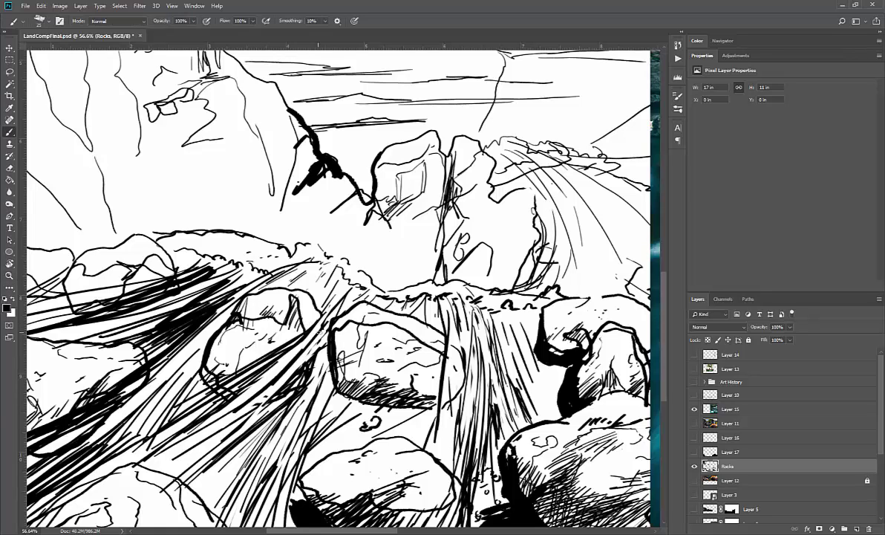
{"action": "mouse_move", "coordinate": [301, 326]}
{"action": "left_mouse_down"}
{"action": "mouse_move", "coordinate": [221, 396]}
{"action": "mouse_move", "coordinate": [292, 424]}
{"action": "mouse_move", "coordinate": [282, 324]}
{"action": "left_mouse_up"}
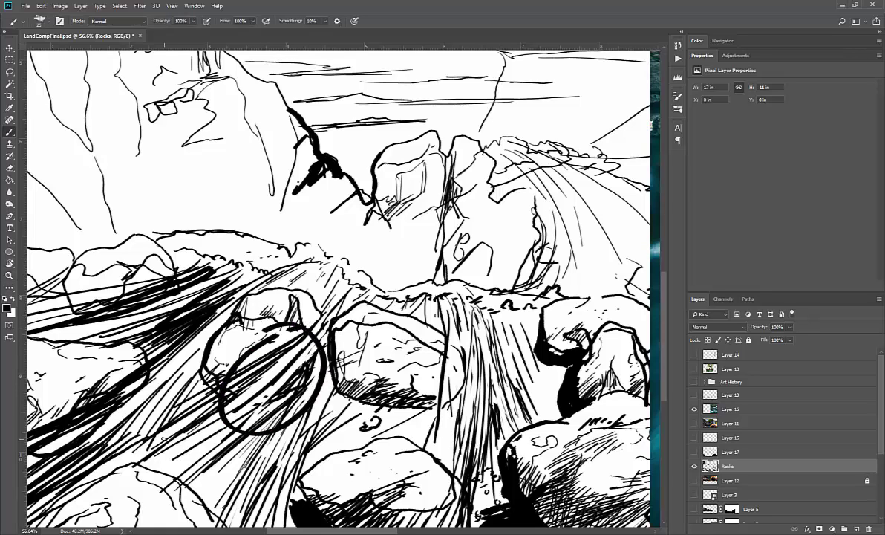
{"action": "key", "text": "ctrl+z"}
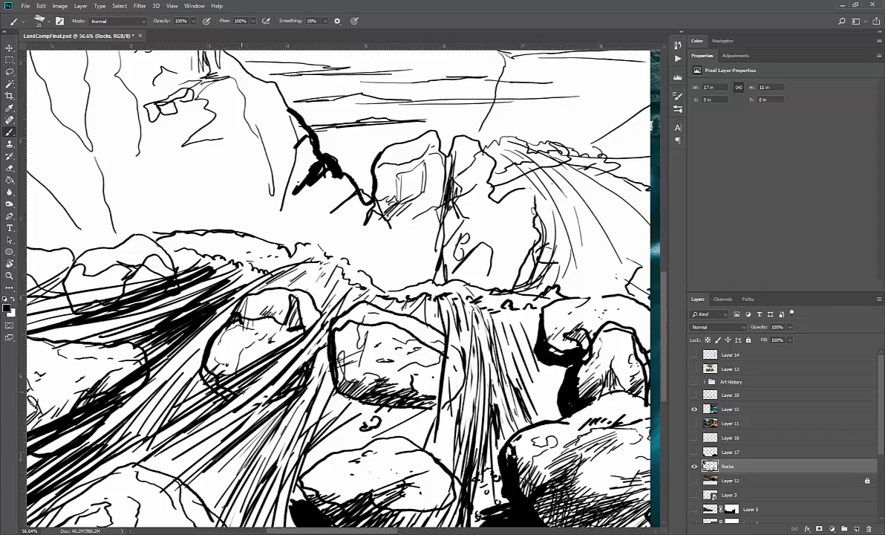
Erase parts of the dark water streaks just below the small rocks at the far left of the rapids
{"action": "left_click_drag", "start_coordinate": [201, 392], "coordinate": [401, 423]}
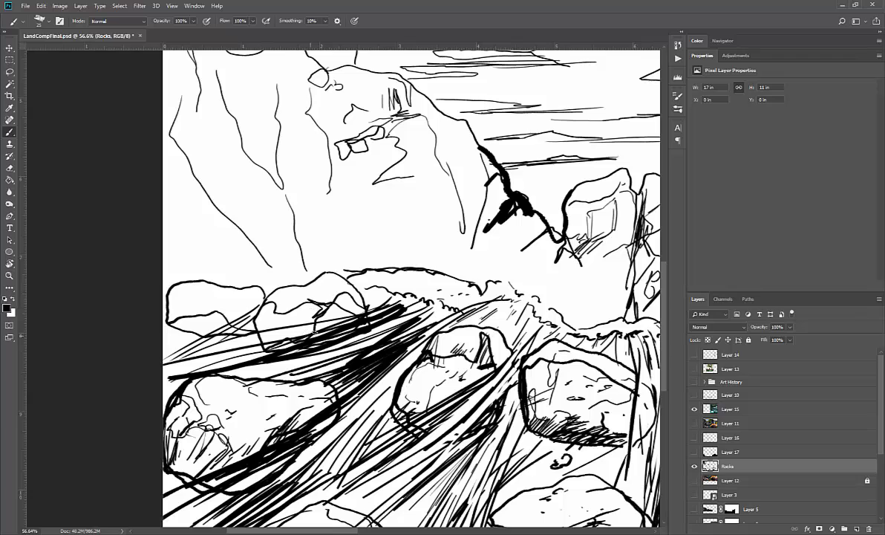
{"action": "key", "text": "e"}
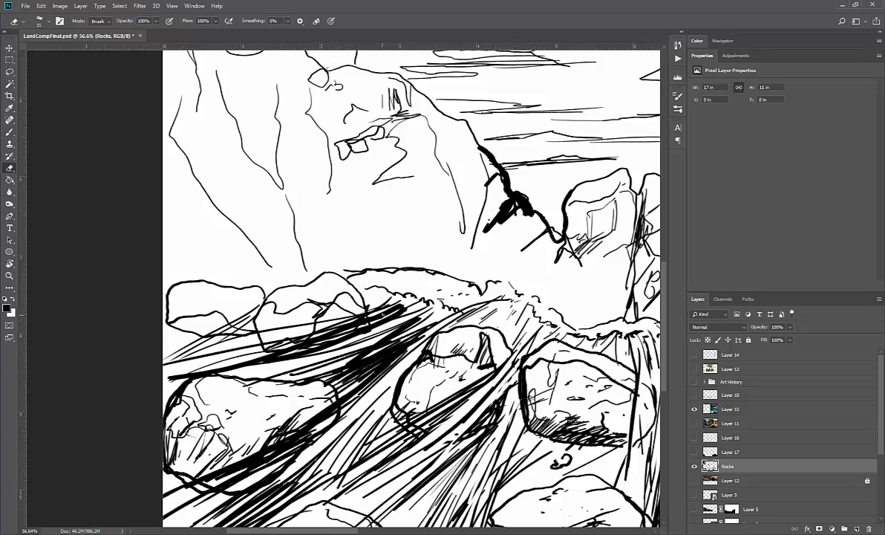
{"action": "mouse_move", "coordinate": [358, 294]}
{"action": "left_mouse_down"}
{"action": "mouse_move", "coordinate": [245, 326]}
{"action": "mouse_move", "coordinate": [362, 293]}
{"action": "mouse_move", "coordinate": [256, 335]}
{"action": "mouse_move", "coordinate": [368, 292]}
{"action": "mouse_move", "coordinate": [290, 311]}
{"action": "left_mouse_up"}
{"action": "mouse_move", "coordinate": [371, 288]}
{"action": "left_mouse_down"}
{"action": "mouse_move", "coordinate": [327, 297]}
{"action": "mouse_move", "coordinate": [379, 288]}
{"action": "mouse_move", "coordinate": [297, 325]}
{"action": "left_mouse_up"}
{"action": "mouse_move", "coordinate": [345, 308]}
{"action": "left_mouse_down"}
{"action": "mouse_move", "coordinate": [274, 333]}
{"action": "mouse_move", "coordinate": [348, 302]}
{"action": "left_mouse_up"}
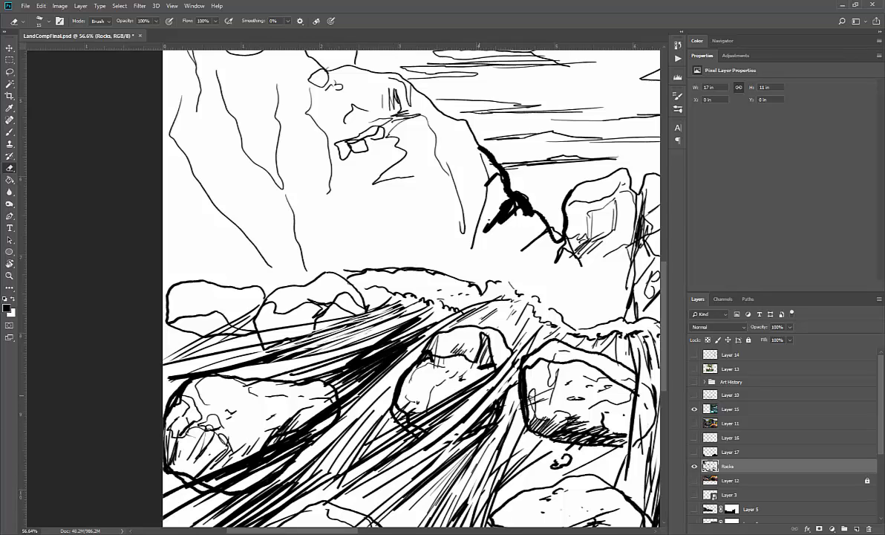
Reduce the brush to 20 px and add surface texture marks to the rock in the middle of the rapids
{"action": "mouse_move", "coordinate": [404, 388]}
{"action": "left_mouse_down"}
{"action": "mouse_move", "coordinate": [364, 385]}
{"action": "mouse_move", "coordinate": [271, 296]}
{"action": "mouse_move", "coordinate": [230, 321]}
{"action": "mouse_move", "coordinate": [215, 369]}
{"action": "left_mouse_up"}
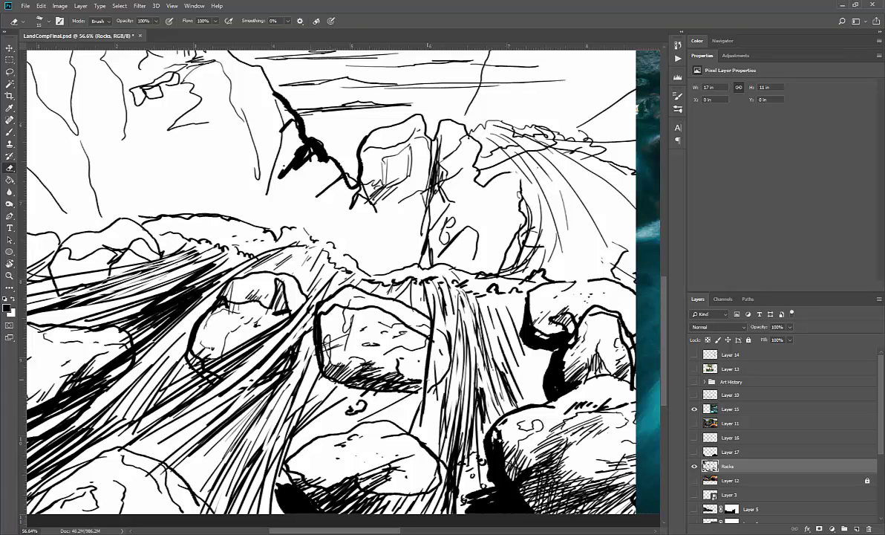
{"action": "key", "text": "b"}
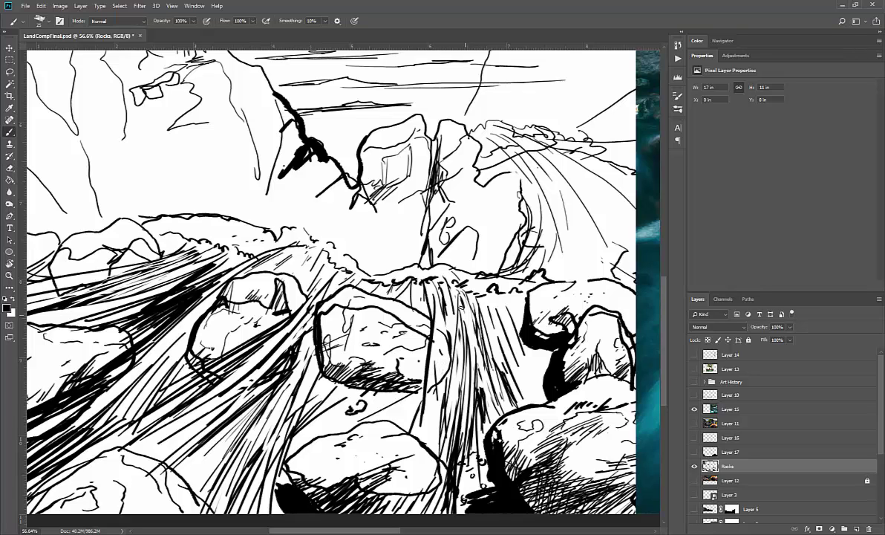
{"action": "mouse_move", "coordinate": [348, 251]}
{"action": "left_mouse_down"}
{"action": "mouse_move", "coordinate": [457, 299]}
{"action": "mouse_move", "coordinate": [408, 254]}
{"action": "left_mouse_up"}
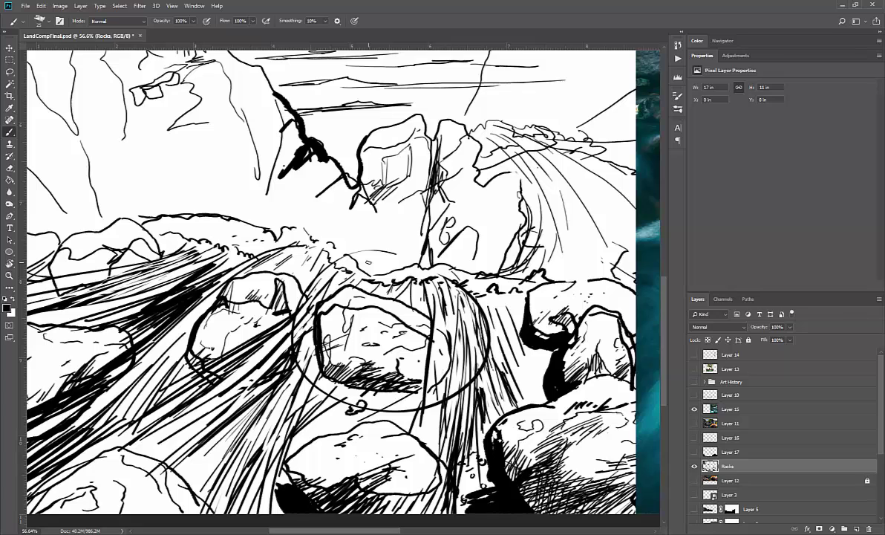
{"action": "key", "text": "ctrl+z"}
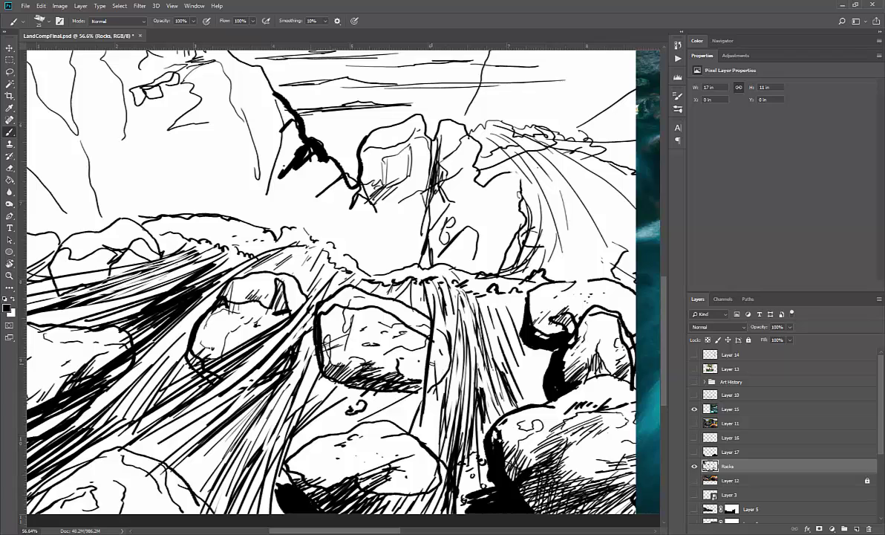
{"action": "key", "text": "bracketleft"}
{"action": "left_click_drag", "start_coordinate": [363, 348], "coordinate": [392, 338]}
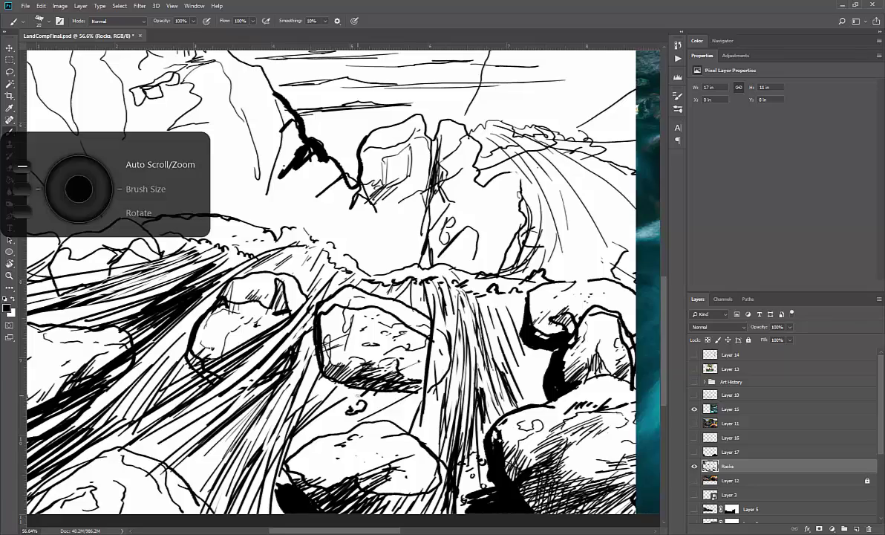
Reduce the brush to 10 px and add thin flow lines to the middle waterfall and ripples to the water behind it
{"action": "scroll", "coordinate": [381, 405], "scroll_direction": "down", "scroll_amount": 5}
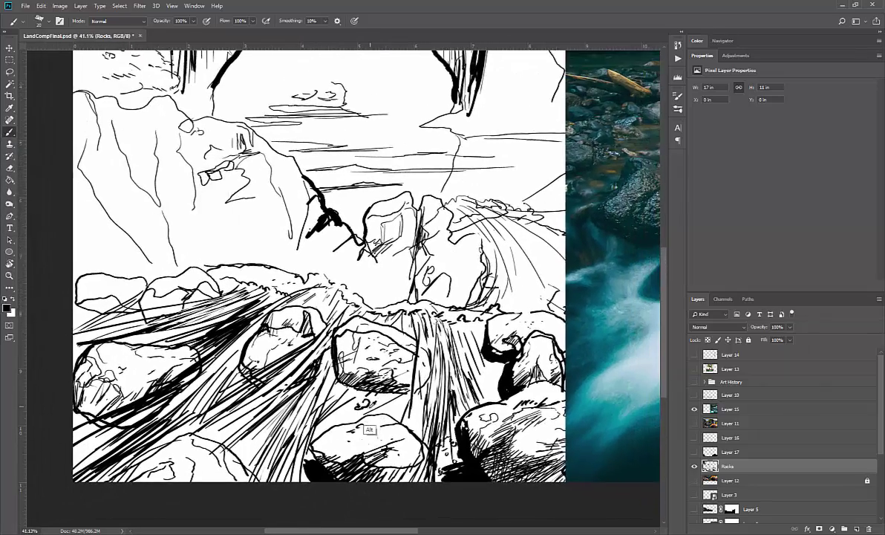
{"action": "scroll", "coordinate": [363, 401], "scroll_direction": "down", "scroll_amount": 2}
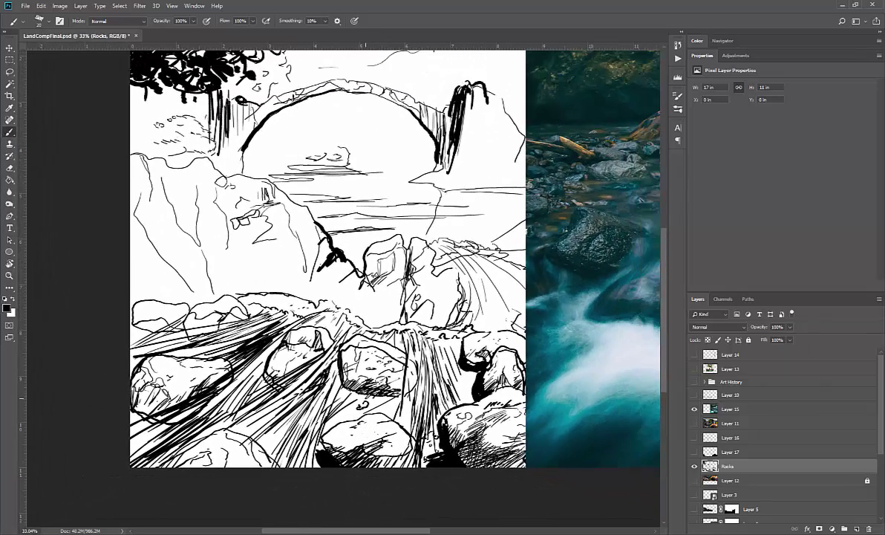
{"action": "scroll", "coordinate": [338, 346], "scroll_direction": "up", "scroll_amount": 3}
{"action": "scroll", "coordinate": [338, 346], "scroll_direction": "right", "scroll_amount": 2}
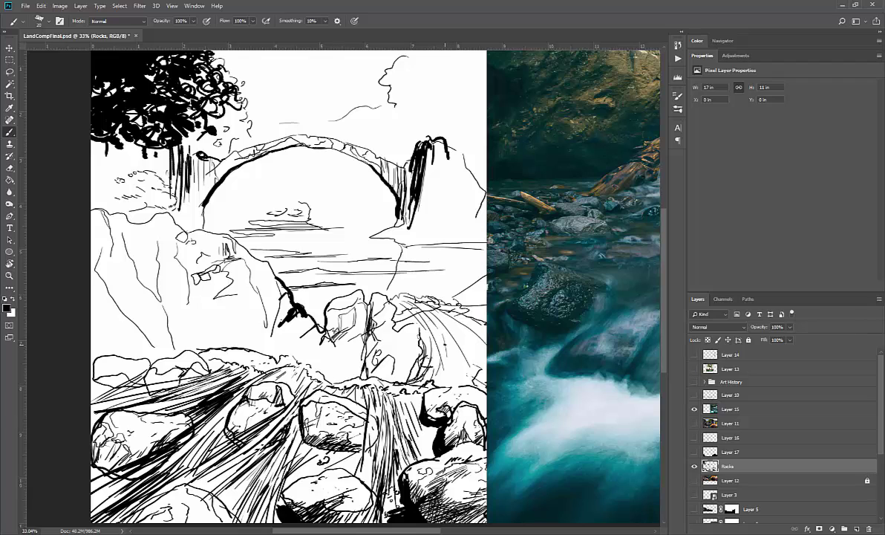
{"action": "key", "text": "bracketleft"}
{"action": "left_click_drag", "start_coordinate": [449, 331], "coordinate": [440, 394]}
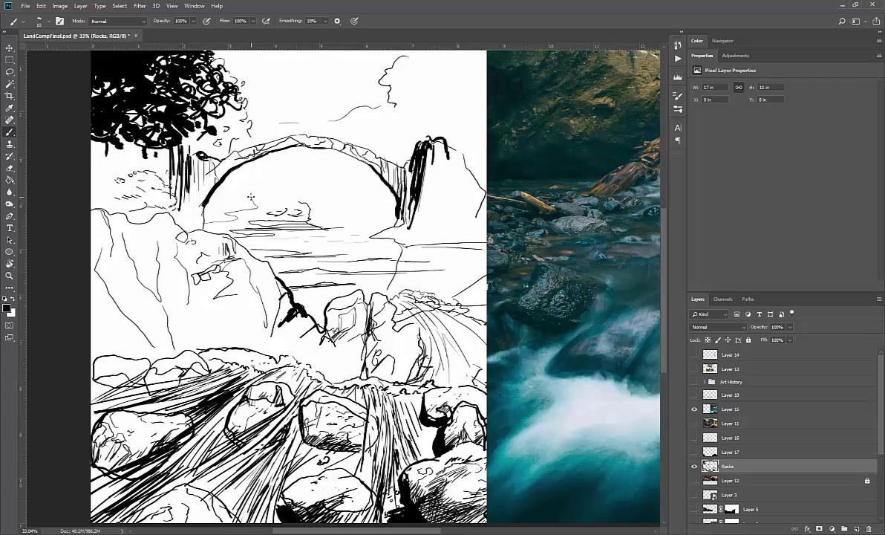
Draw thin distant shorelines and horizontal water lines in the view through the stone arch
{"action": "left_click_drag", "start_coordinate": [250, 196], "coordinate": [217, 161]}
{"action": "mouse_move", "coordinate": [316, 151]}
{"action": "left_mouse_down"}
{"action": "mouse_move", "coordinate": [276, 184]}
{"action": "mouse_move", "coordinate": [366, 182]}
{"action": "left_mouse_up"}
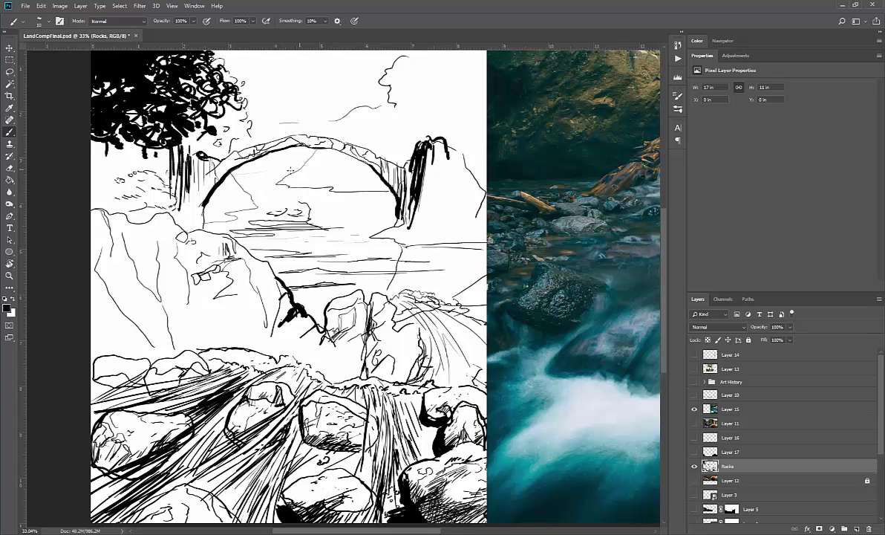
{"action": "mouse_move", "coordinate": [243, 171]}
{"action": "left_mouse_down"}
{"action": "mouse_move", "coordinate": [305, 170]}
{"action": "mouse_move", "coordinate": [239, 170]}
{"action": "mouse_move", "coordinate": [306, 162]}
{"action": "mouse_move", "coordinate": [247, 182]}
{"action": "mouse_move", "coordinate": [306, 161]}
{"action": "left_mouse_up"}
{"action": "left_click_drag", "start_coordinate": [286, 170], "coordinate": [245, 168]}
Hide Layer 15, show the tree drawing on Layer 14 and the tree photo on Layer 13, and make Layer 14 active
{"action": "left_click", "coordinate": [694, 408]}
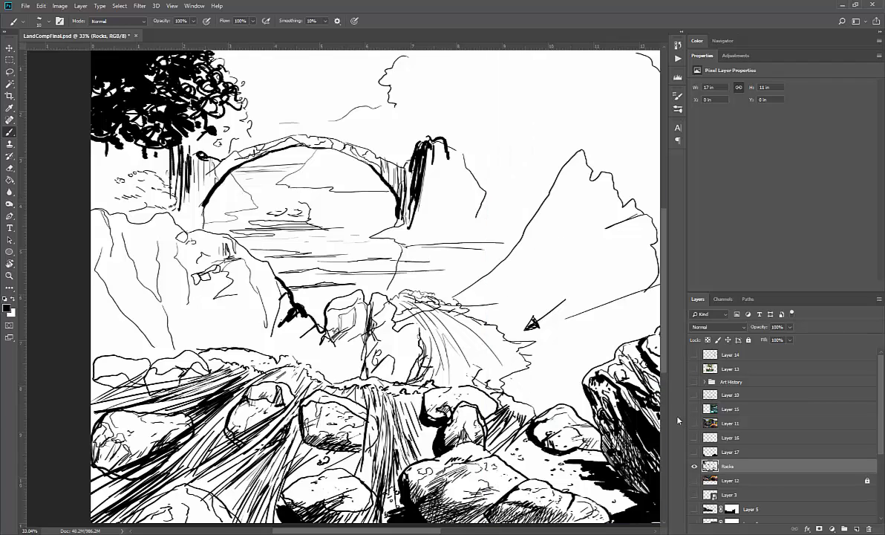
{"action": "left_click_drag", "start_coordinate": [551, 403], "coordinate": [386, 414]}
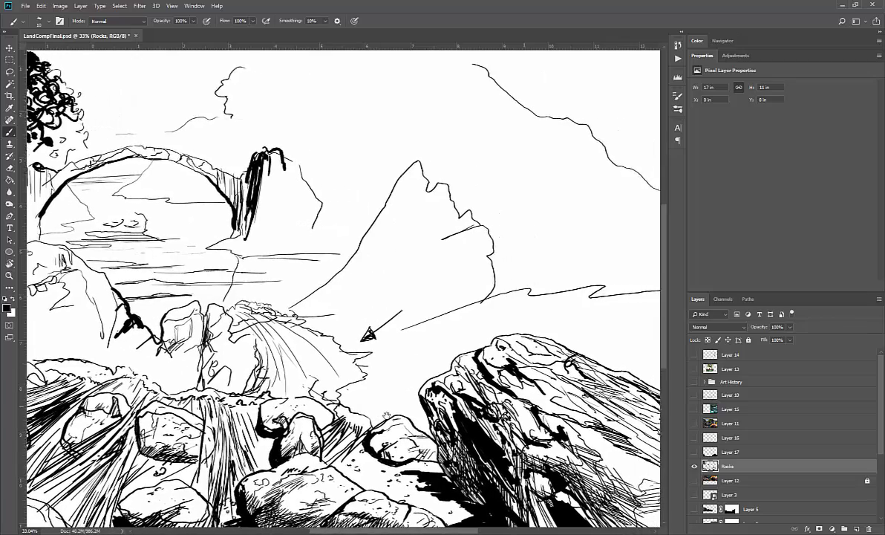
{"action": "scroll", "coordinate": [387, 414], "scroll_direction": "down", "scroll_amount": 2}
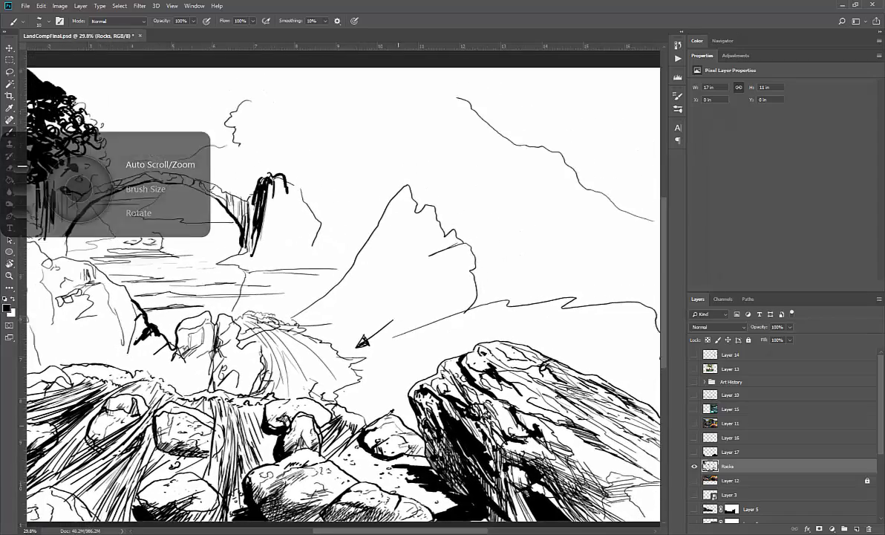
{"action": "scroll", "coordinate": [446, 413], "scroll_direction": "down", "scroll_amount": 1}
{"action": "left_click", "coordinate": [694, 355]}
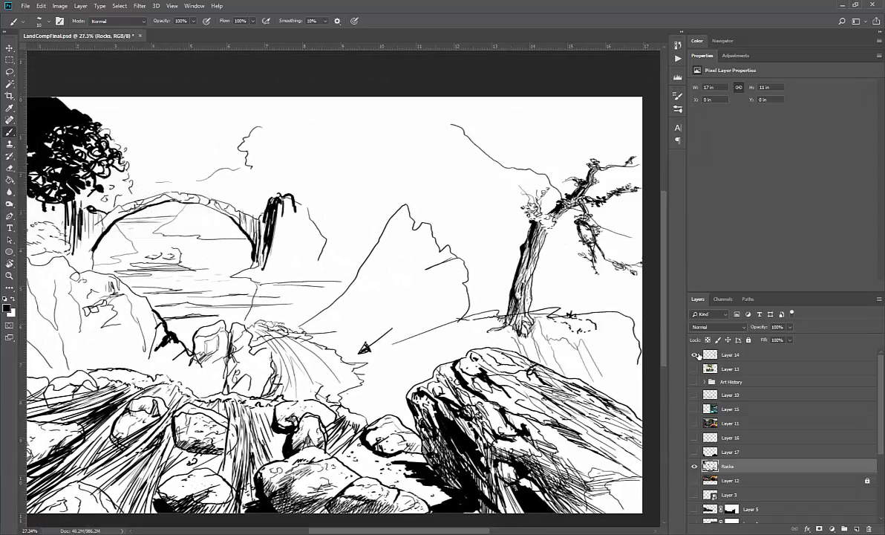
{"action": "left_click", "coordinate": [694, 369]}
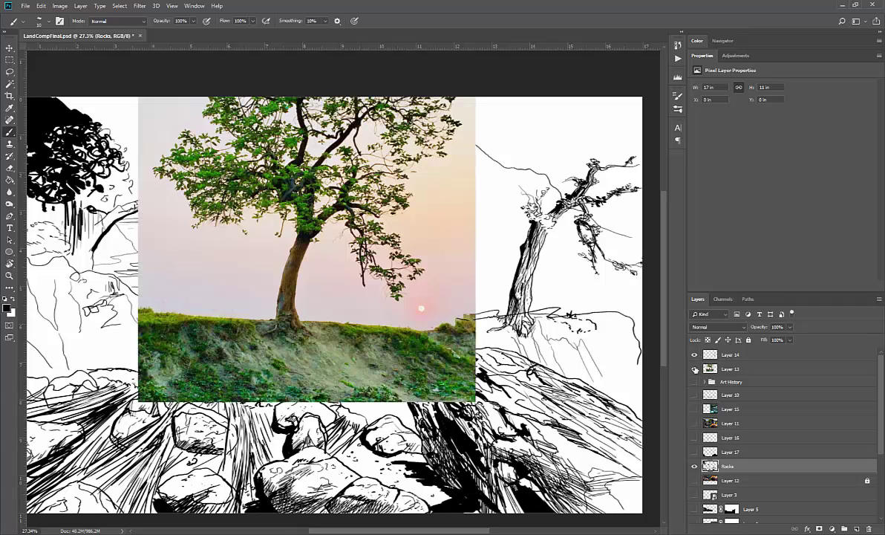
{"action": "left_click", "coordinate": [731, 356]}
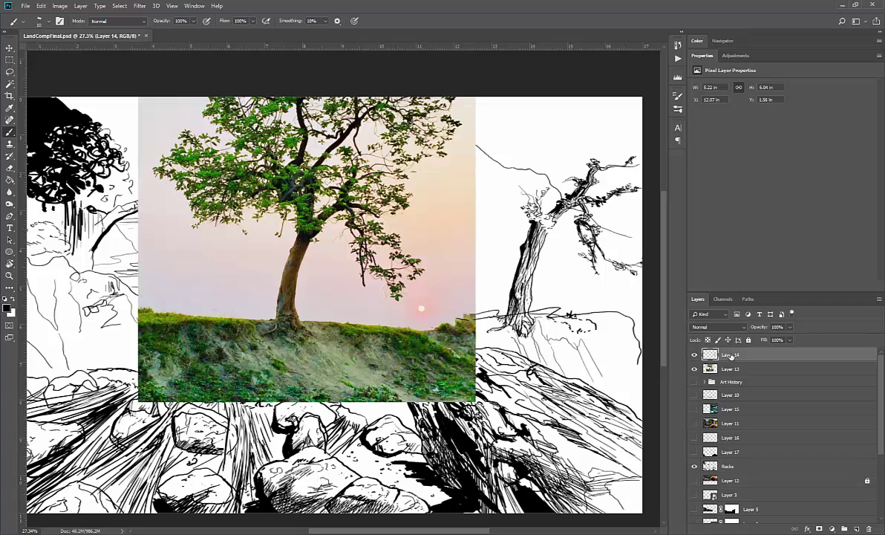
{"action": "left_click_drag", "start_coordinate": [560, 339], "coordinate": [504, 376]}
{"action": "key", "text": "b"}
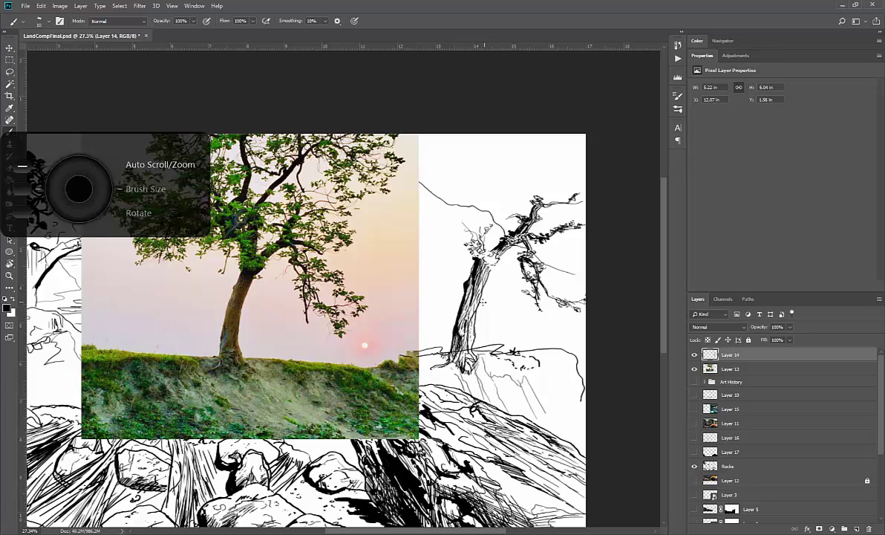
{"action": "scroll", "coordinate": [502, 311], "scroll_direction": "up", "scroll_amount": 3}
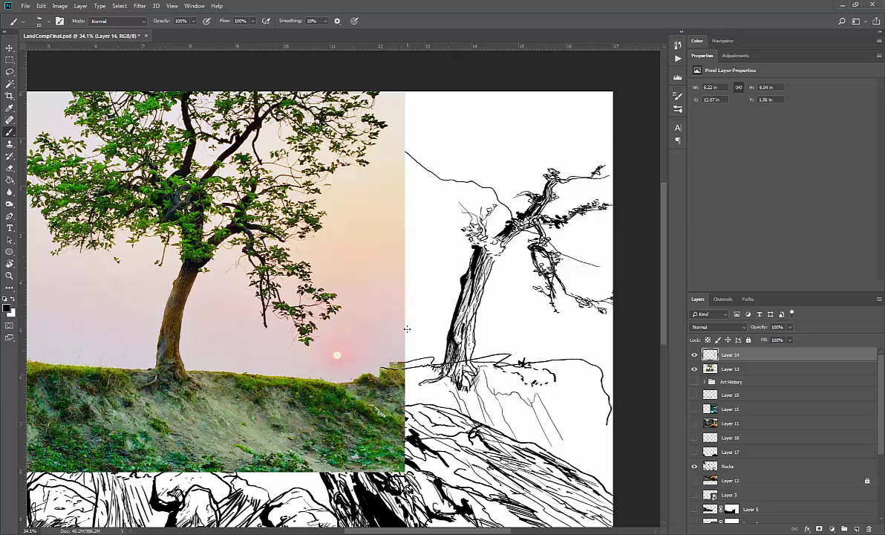
{"action": "left_click_drag", "start_coordinate": [407, 331], "coordinate": [433, 276]}
{"action": "mouse_move", "coordinate": [438, 324]}
{"action": "left_mouse_down"}
{"action": "mouse_move", "coordinate": [443, 287]}
{"action": "mouse_move", "coordinate": [430, 273]}
{"action": "mouse_move", "coordinate": [435, 250]}
{"action": "mouse_move", "coordinate": [421, 214]}
{"action": "mouse_move", "coordinate": [452, 245]}
{"action": "left_mouse_up"}
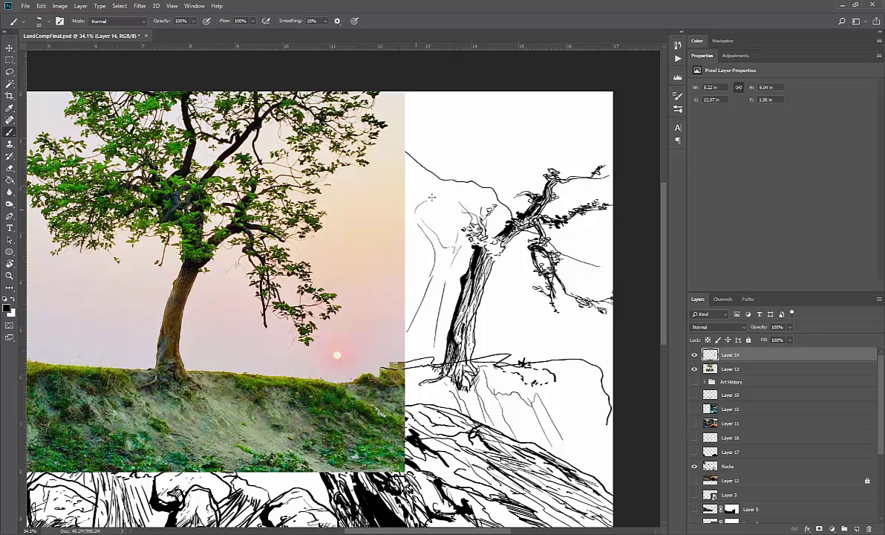
{"action": "left_click_drag", "start_coordinate": [444, 189], "coordinate": [418, 210]}
{"action": "key", "text": "ctrl+z"}
{"action": "key", "text": "ctrl+z"}
{"action": "key", "text": "ctrl+z"}
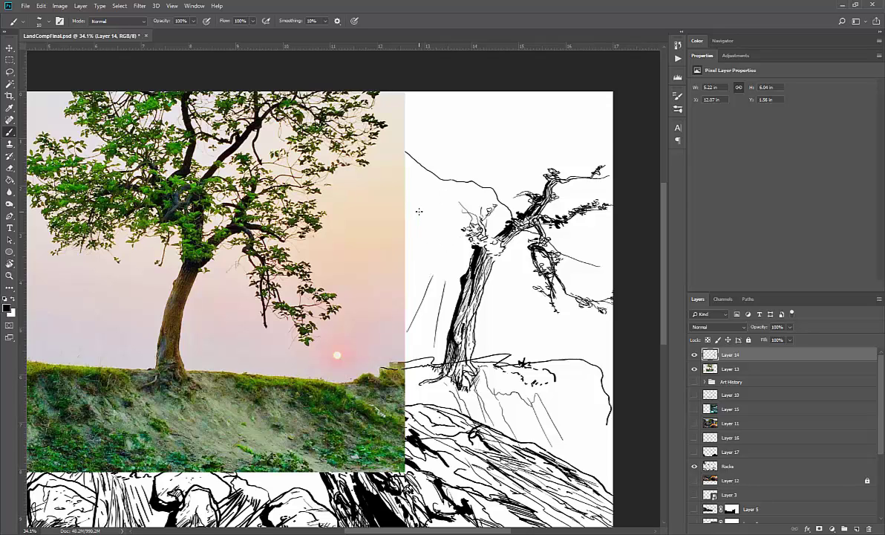
{"action": "key", "text": "ctrl+z"}
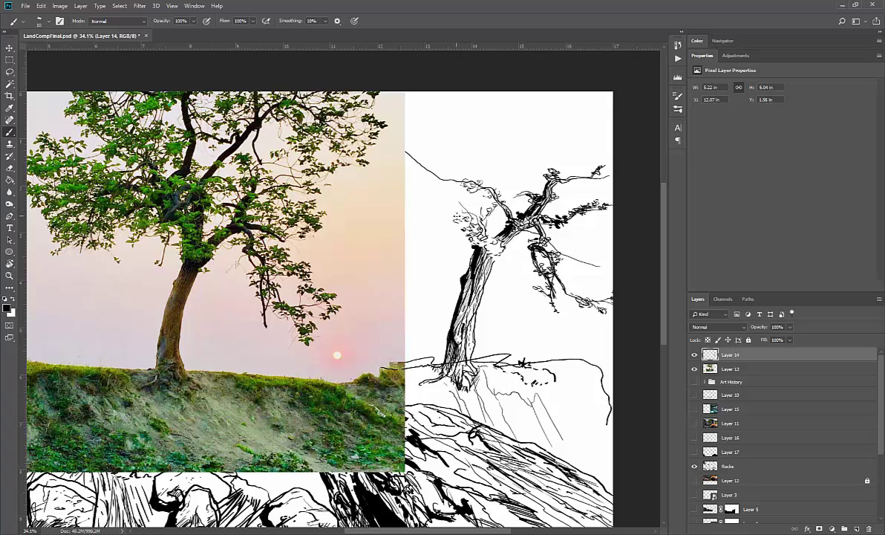
Enlarge the brush and ink leaf clusters at the left side of the tree's crown on Layer 14
{"action": "left_click_drag", "start_coordinate": [433, 223], "coordinate": [449, 246]}
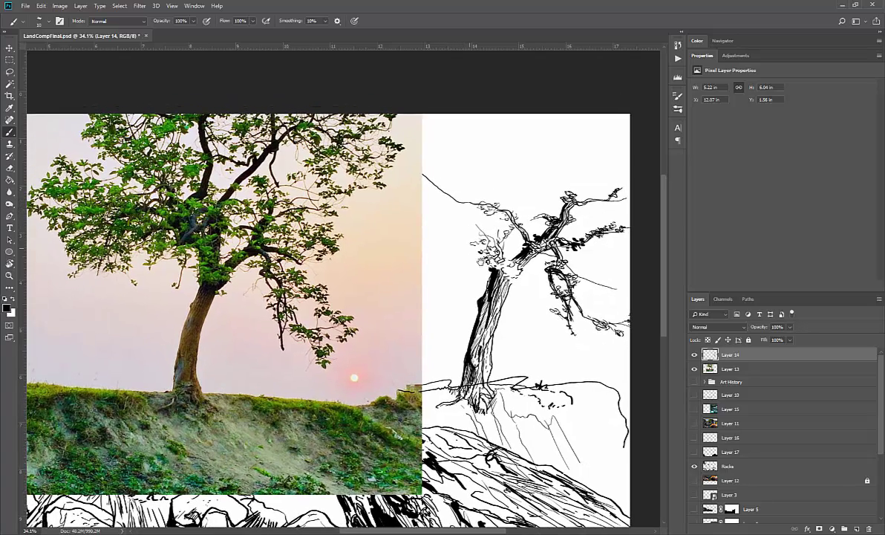
{"action": "key", "text": "bracketright"}
{"action": "key", "text": "bracketright"}
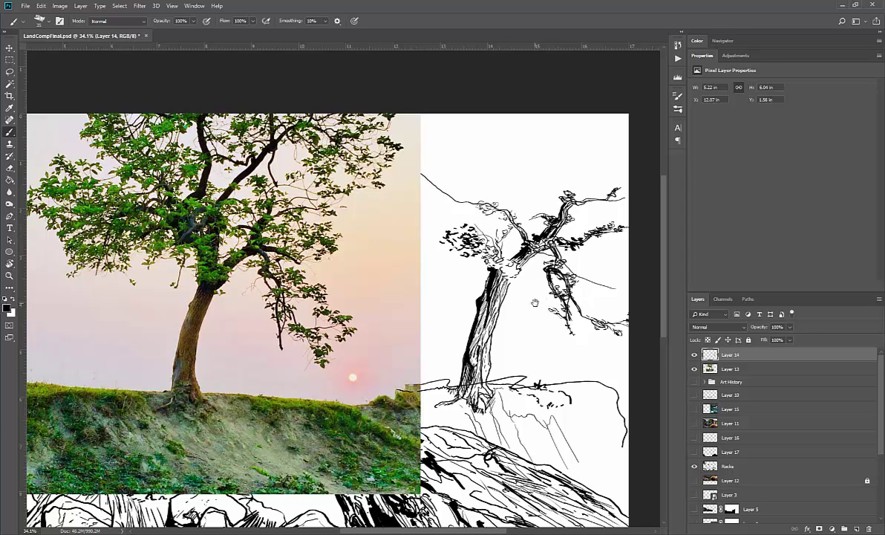
Draw bare branches reaching upward and outward from the left side of the tree's crown on Layer 14
{"action": "scroll", "coordinate": [487, 307], "scroll_direction": "up", "scroll_amount": 2}
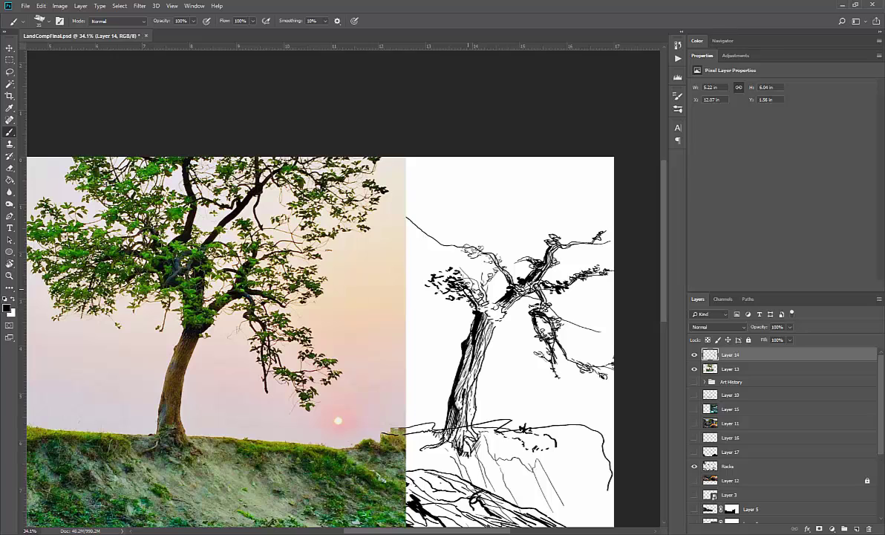
{"action": "left_click_drag", "start_coordinate": [452, 245], "coordinate": [450, 209]}
{"action": "left_click_drag", "start_coordinate": [438, 269], "coordinate": [414, 269]}
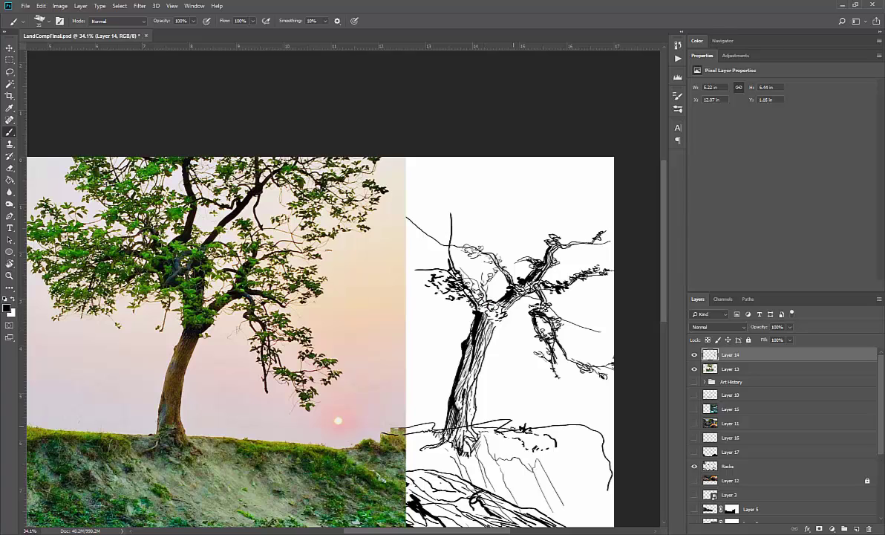
Reduce the brush size and add thin sloping lines to the bank below the tree's roots
{"action": "left_click_drag", "start_coordinate": [468, 416], "coordinate": [473, 357]}
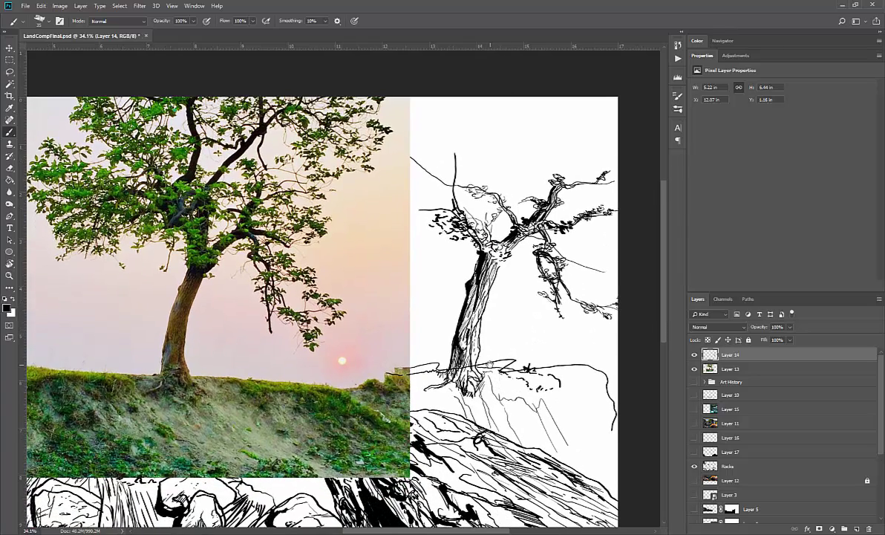
{"action": "key", "text": "bracketleft"}
{"action": "left_click_drag", "start_coordinate": [438, 353], "coordinate": [455, 402]}
{"action": "mouse_move", "coordinate": [447, 361]}
{"action": "left_mouse_down"}
{"action": "mouse_move", "coordinate": [473, 407]}
{"action": "mouse_move", "coordinate": [502, 429]}
{"action": "left_mouse_up"}
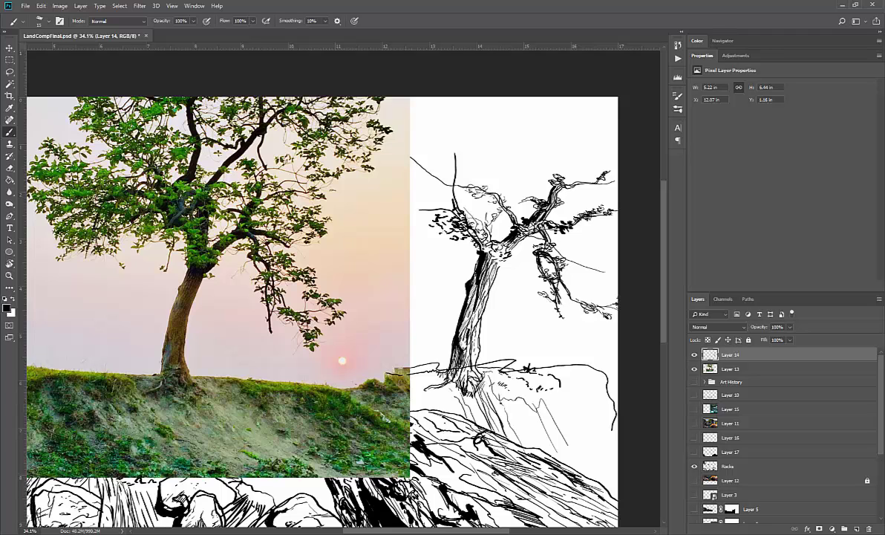
Hide the tree photo on Layer 13 and show the whole composition
{"action": "left_click", "coordinate": [694, 369]}
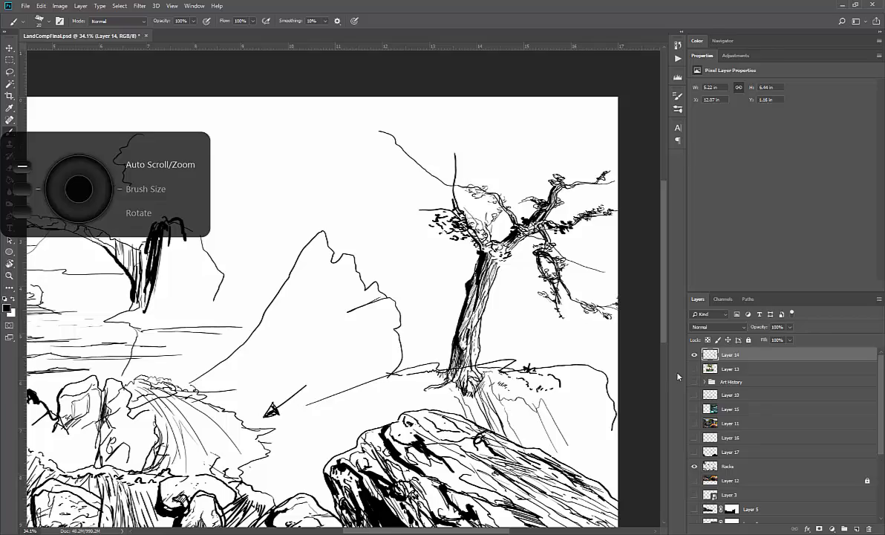
{"action": "scroll", "coordinate": [677, 376], "scroll_direction": "down", "scroll_amount": 1}
{"action": "scroll", "coordinate": [678, 377], "scroll_direction": "down", "scroll_amount": 2}
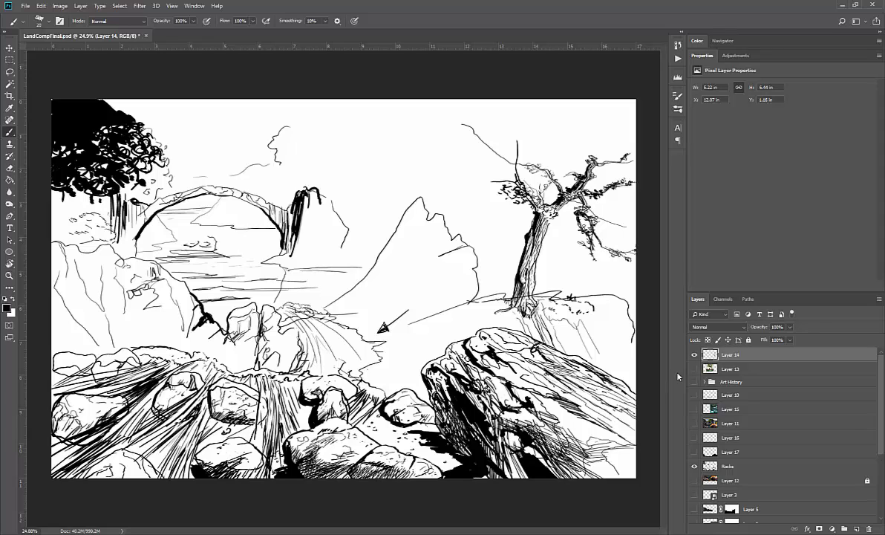
Make the Rocks layer active and add short ink strokes to the shaded face of the large right-hand rock
{"action": "left_click", "coordinate": [728, 465]}
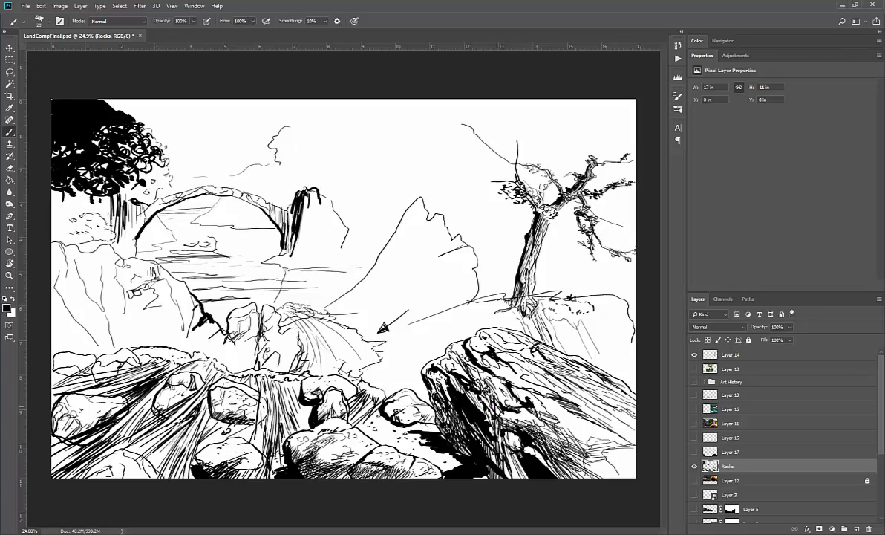
{"action": "mouse_move", "coordinate": [504, 404]}
{"action": "left_mouse_down"}
{"action": "mouse_move", "coordinate": [510, 426]}
{"action": "mouse_move", "coordinate": [523, 427]}
{"action": "left_mouse_up"}
{"action": "left_click_drag", "start_coordinate": [483, 385], "coordinate": [490, 395]}
Show the black foreground shapes on Layer 17 and create a new empty layer directly above them
{"action": "left_click", "coordinate": [694, 451]}
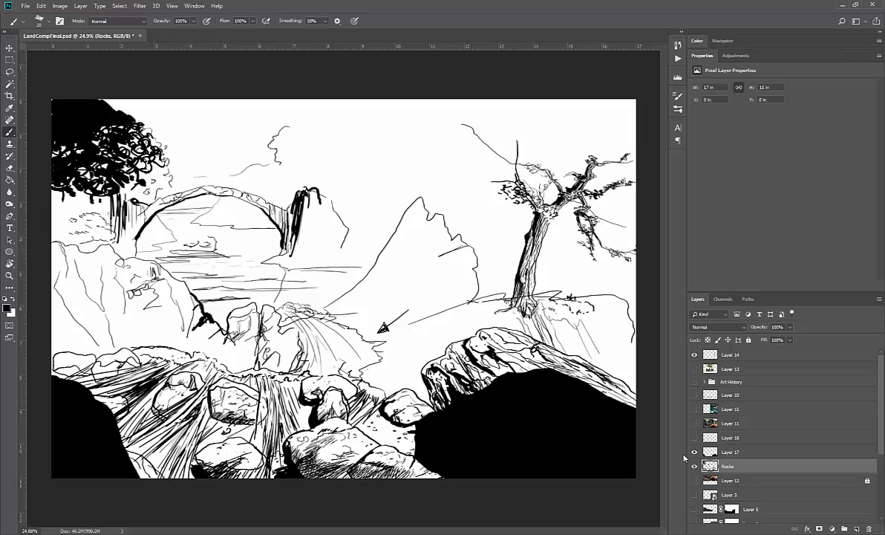
{"action": "left_click", "coordinate": [758, 452]}
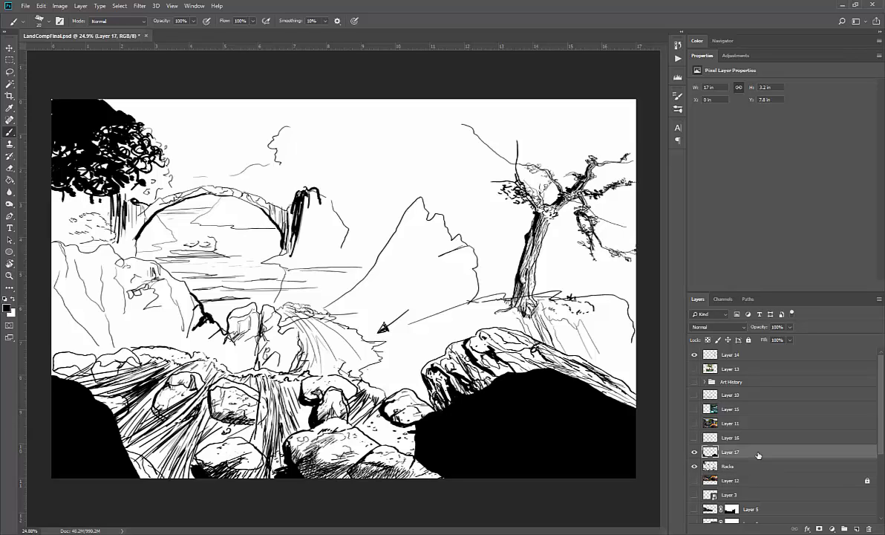
{"action": "left_click", "coordinate": [856, 529]}
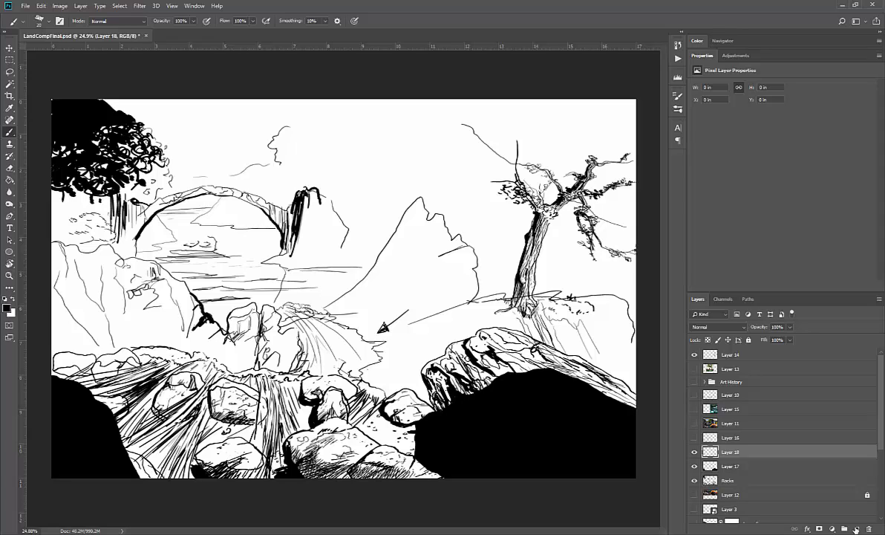
Outline a mound about 5.5 in wide at the bottom centre of the canvas with the Lasso and fill it with black
{"action": "left_click", "coordinate": [9, 72]}
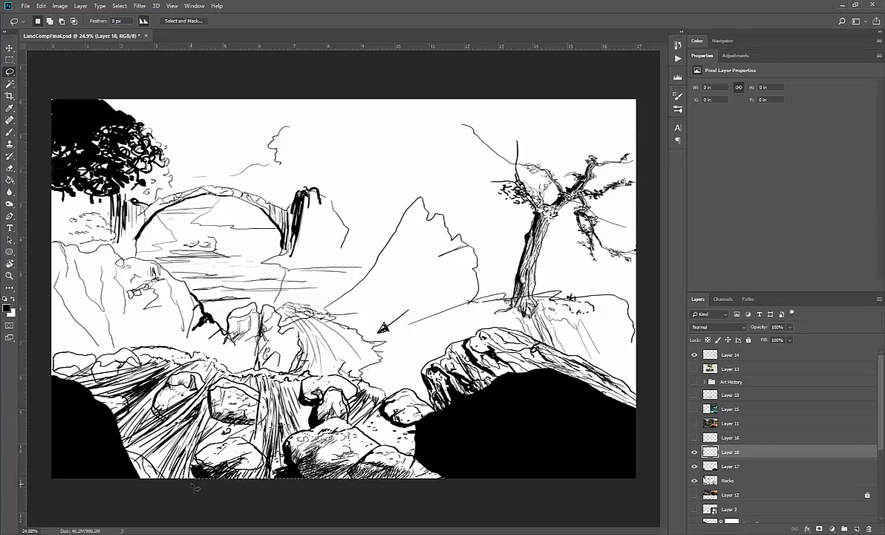
{"action": "left_click", "coordinate": [9, 181]}
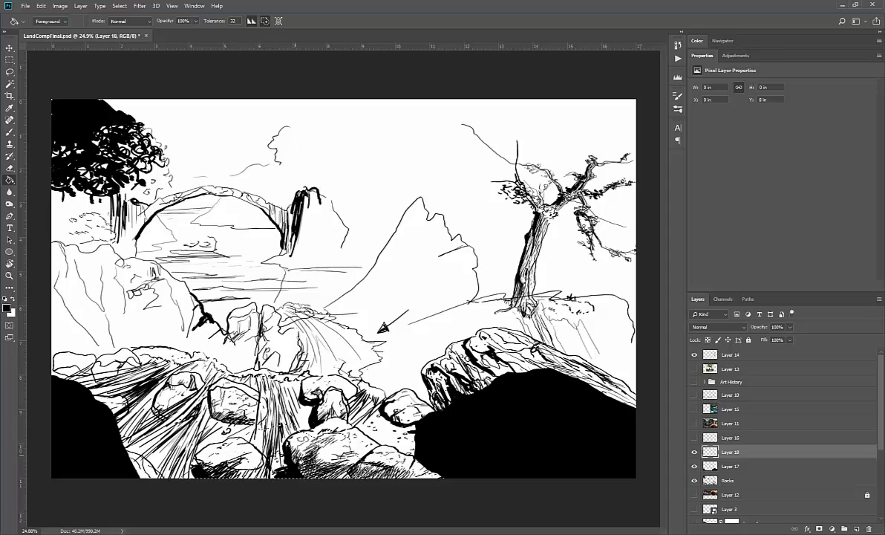
{"action": "left_click", "coordinate": [288, 462]}
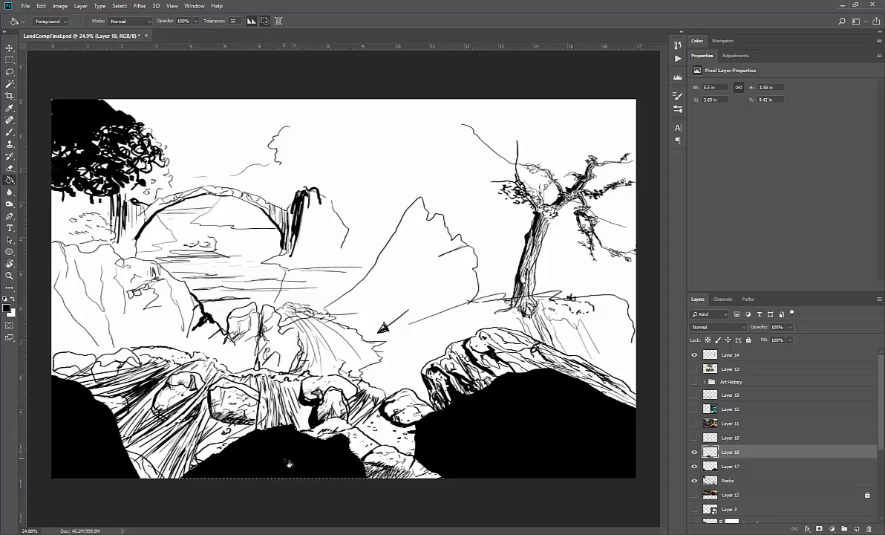
Move the black mound down and slightly right to X 4.26 in, Y 10.08 in, and make the Rocks layer active
{"action": "key", "text": "v"}
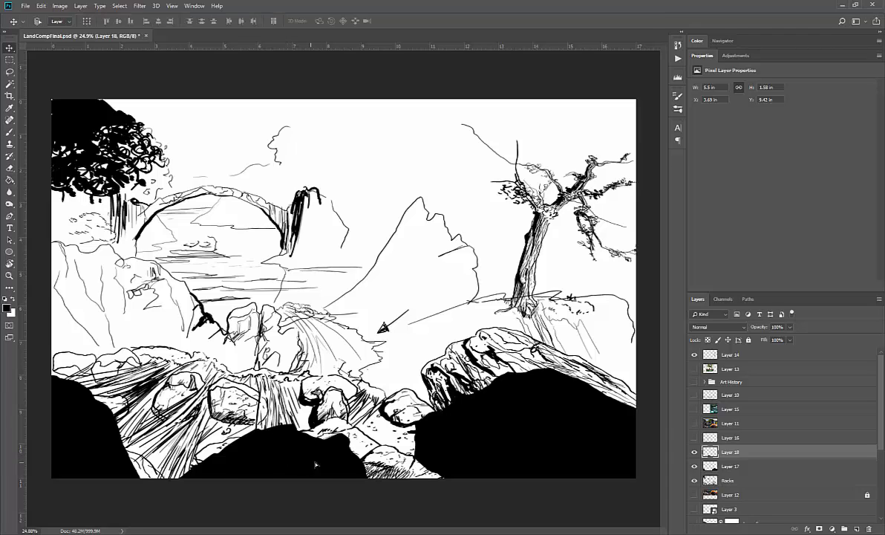
{"action": "mouse_move", "coordinate": [314, 467]}
{"action": "left_mouse_down"}
{"action": "mouse_move", "coordinate": [358, 460]}
{"action": "mouse_move", "coordinate": [316, 474]}
{"action": "mouse_move", "coordinate": [331, 483]}
{"action": "mouse_move", "coordinate": [307, 468]}
{"action": "left_mouse_up"}
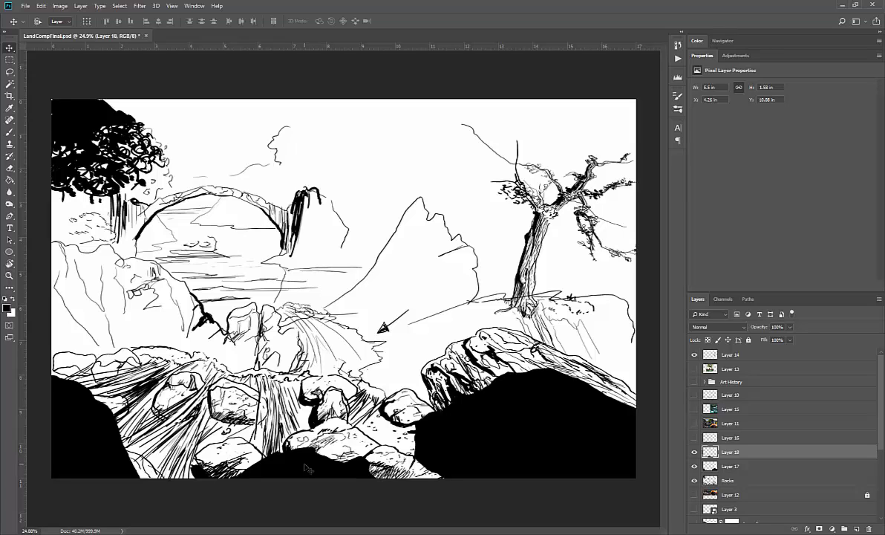
{"action": "left_click", "coordinate": [755, 479]}
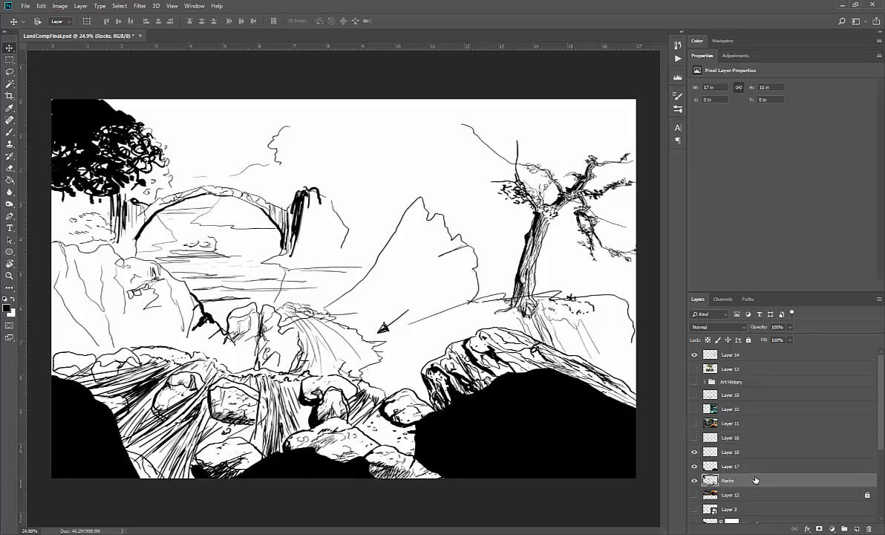